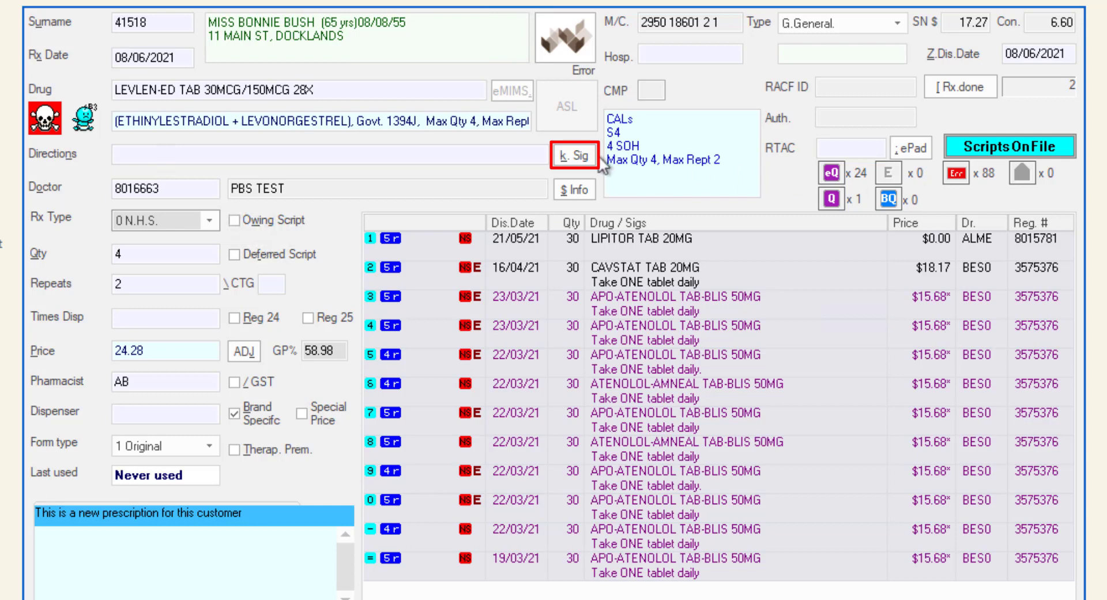
# - Insert the contraceptive directions CONTRA 1 T WH D SD UAF CONTRA2, then view the PBS TEST prescriber note and close it
pyautogui.click(568, 155)
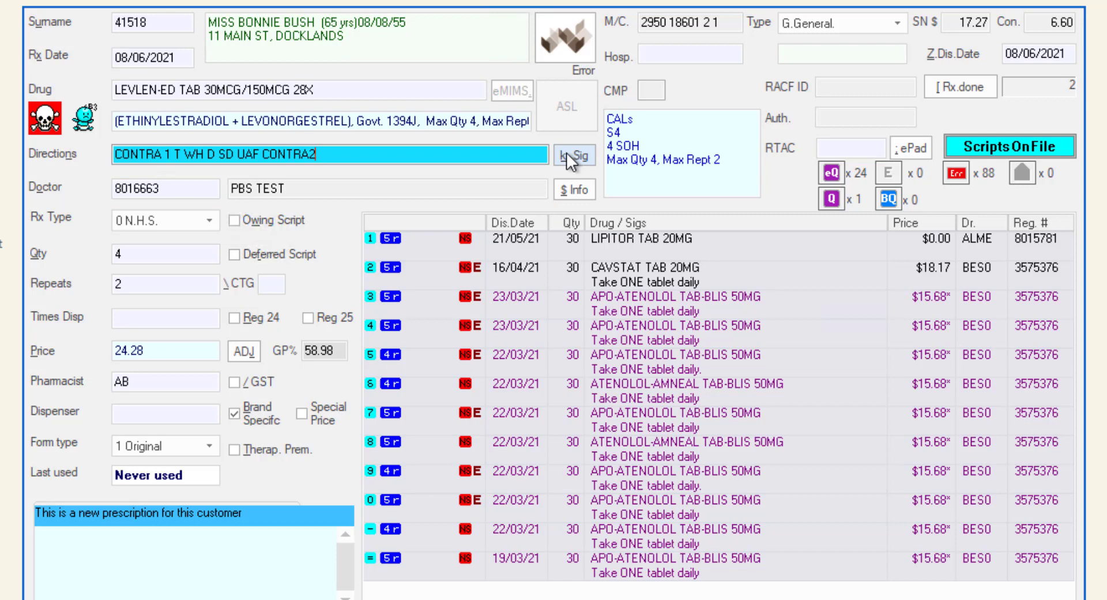
pyautogui.click(590, 191)
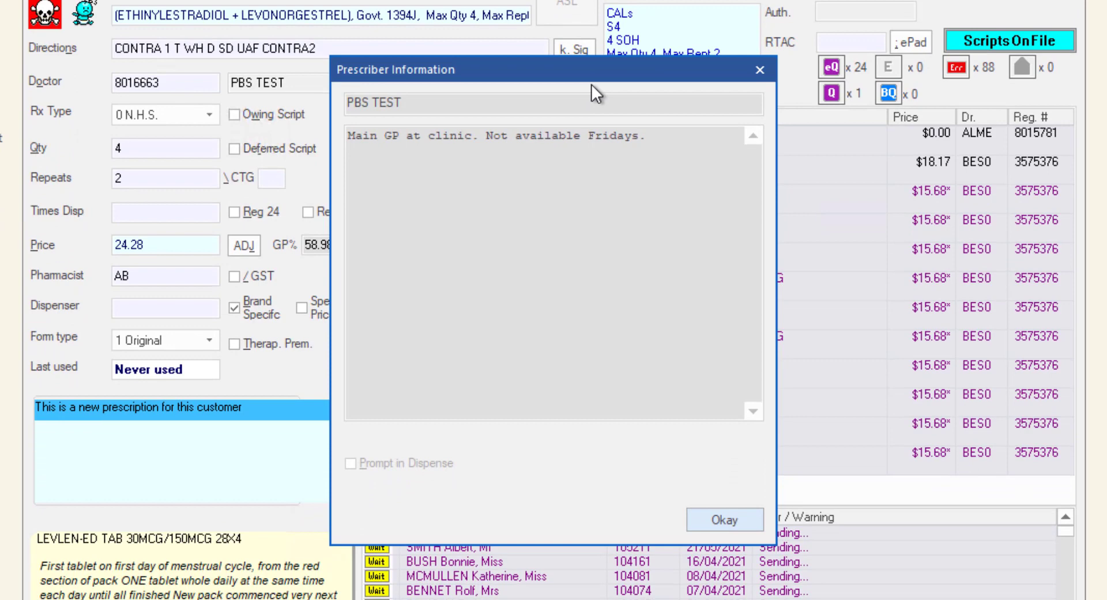
pyautogui.click(759, 521)
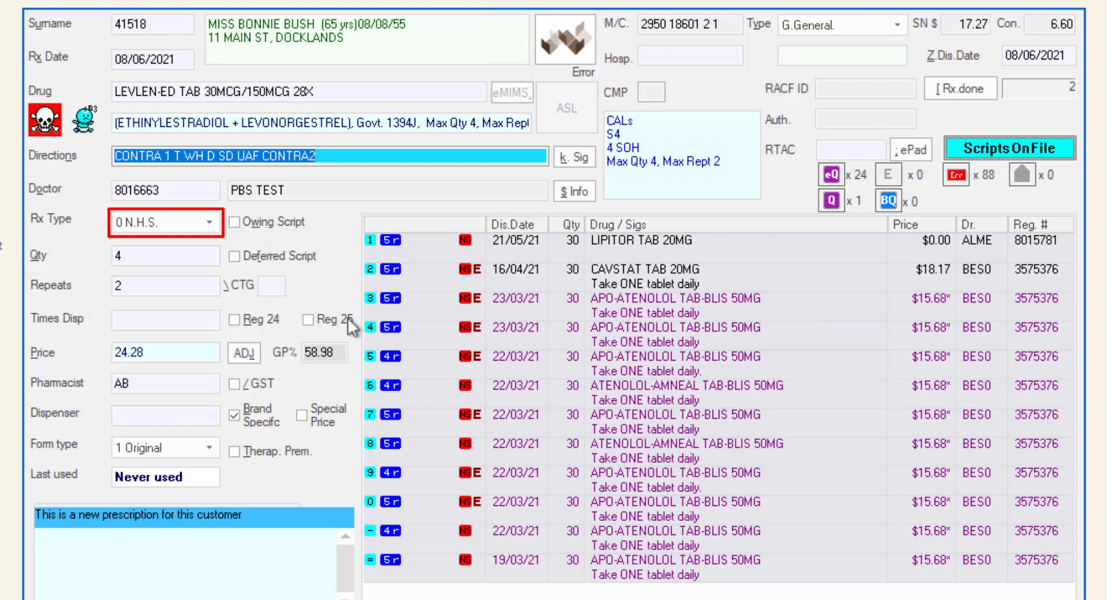
pyautogui.click(211, 214)
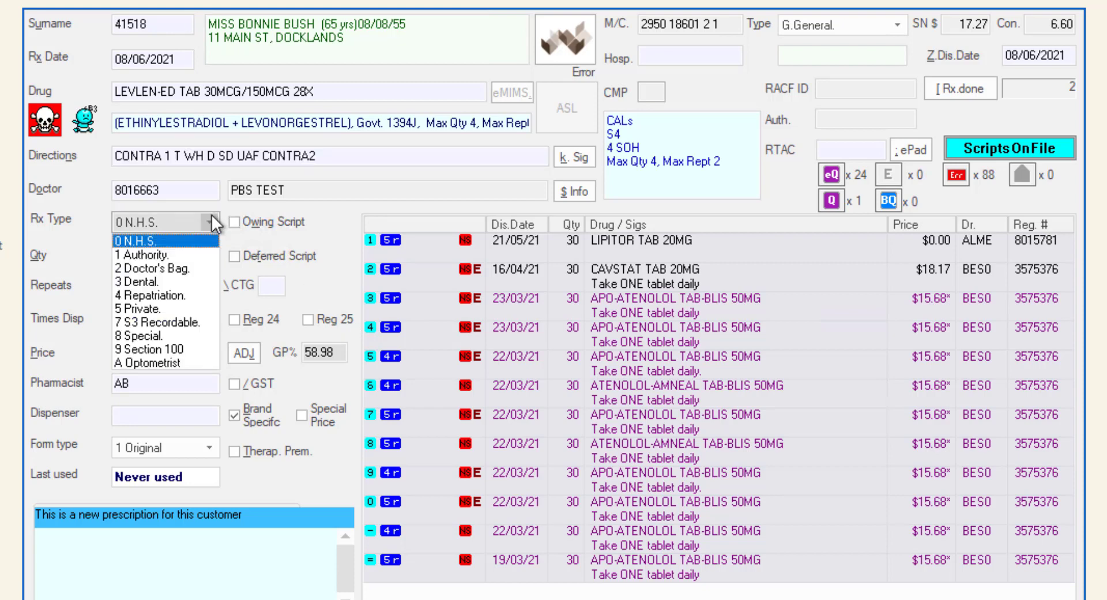
pyautogui.click(211, 215)
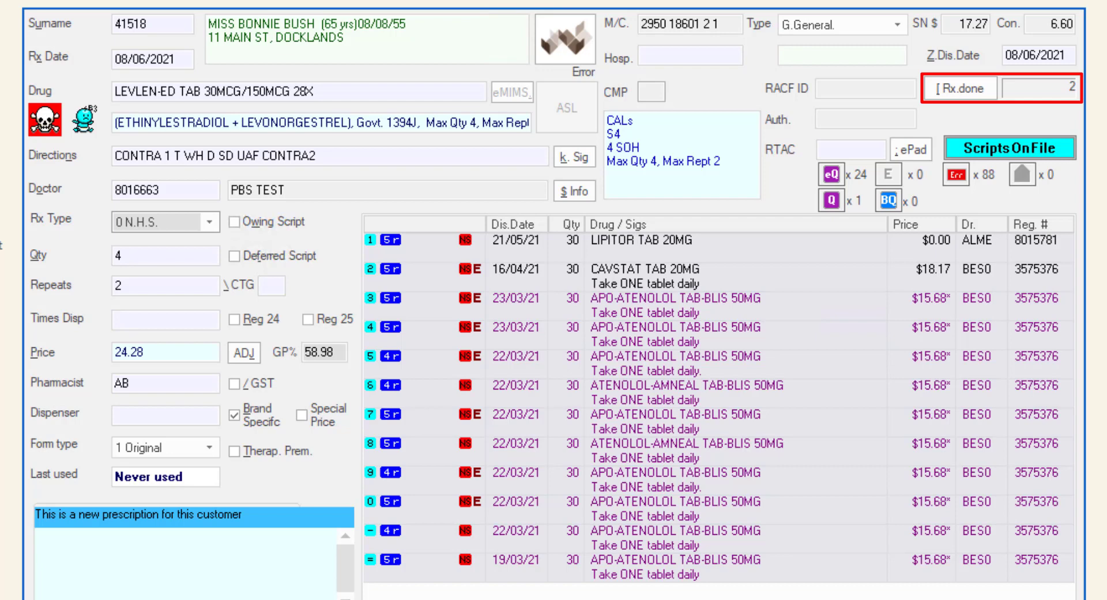
pyautogui.click(981, 88)
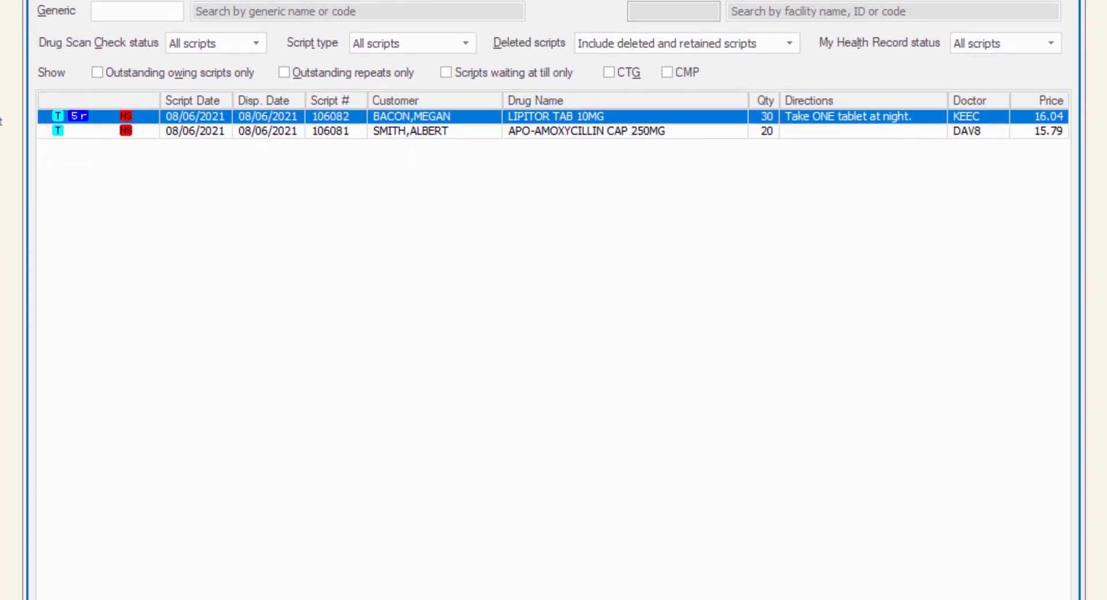
pyautogui.click(1060, 576)
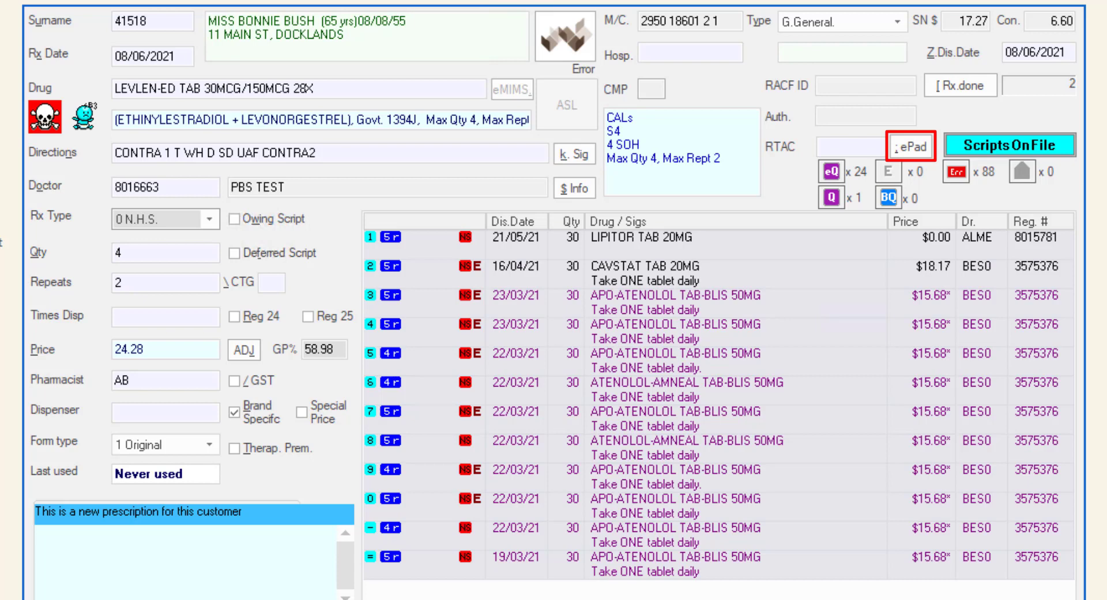
pyautogui.click(926, 150)
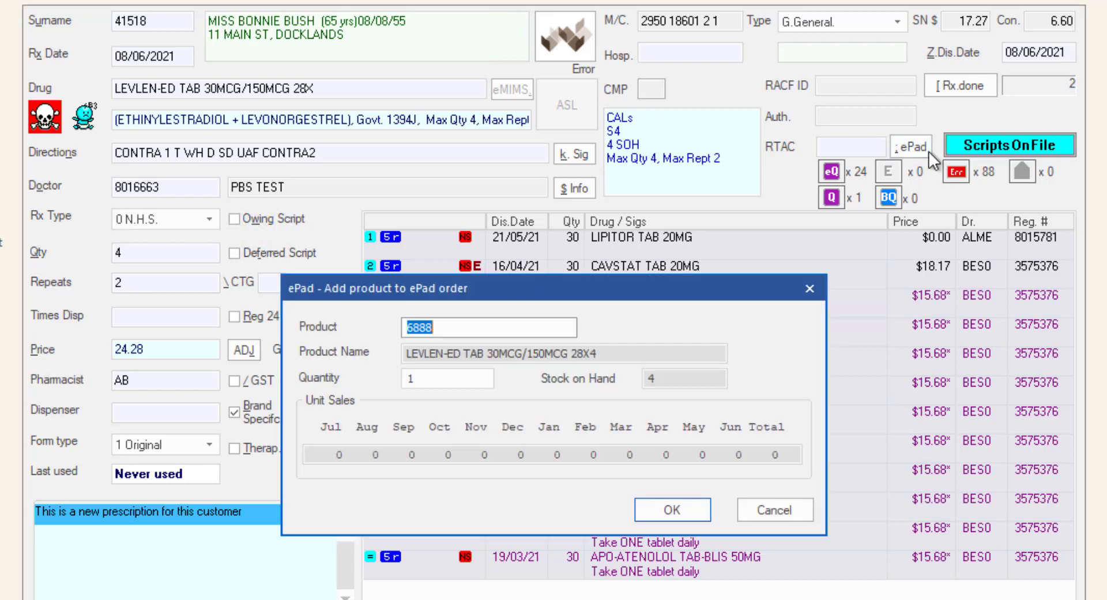
pyautogui.click(798, 516)
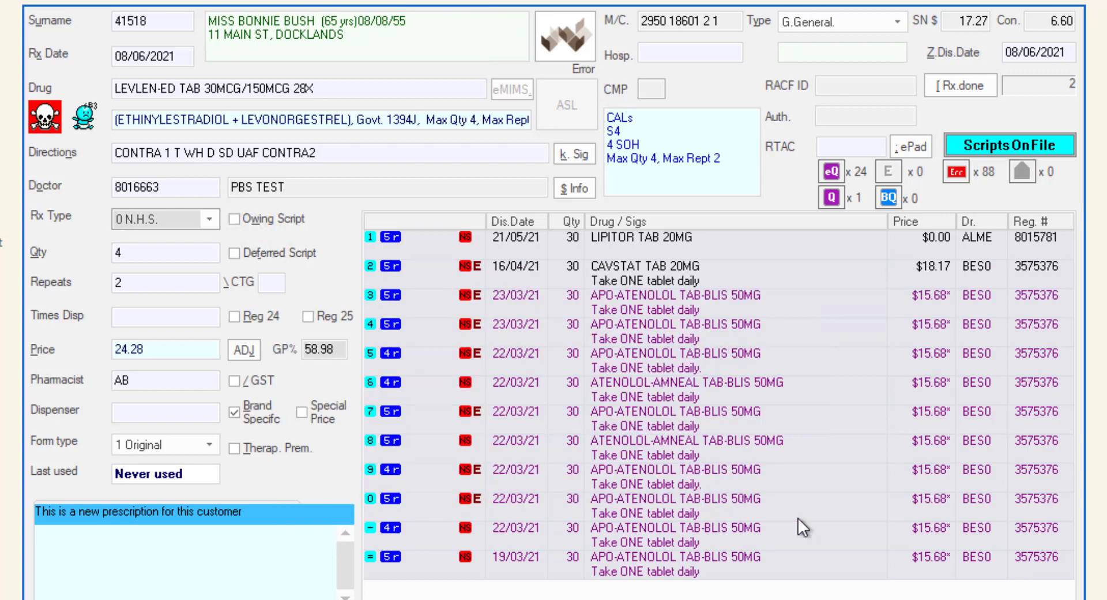
pyautogui.click(832, 170)
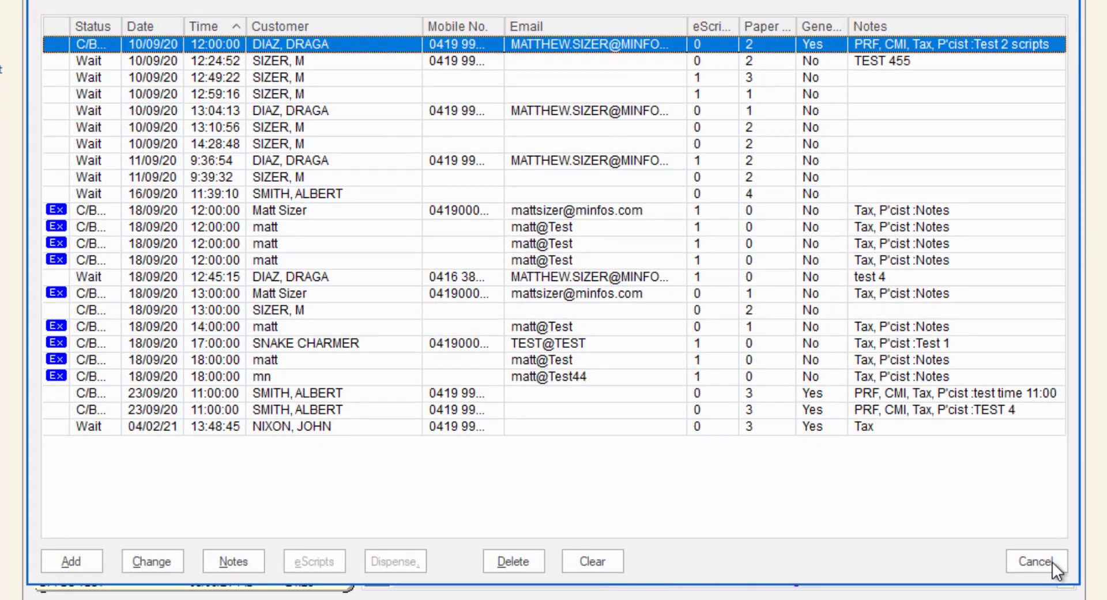
pyautogui.click(1052, 561)
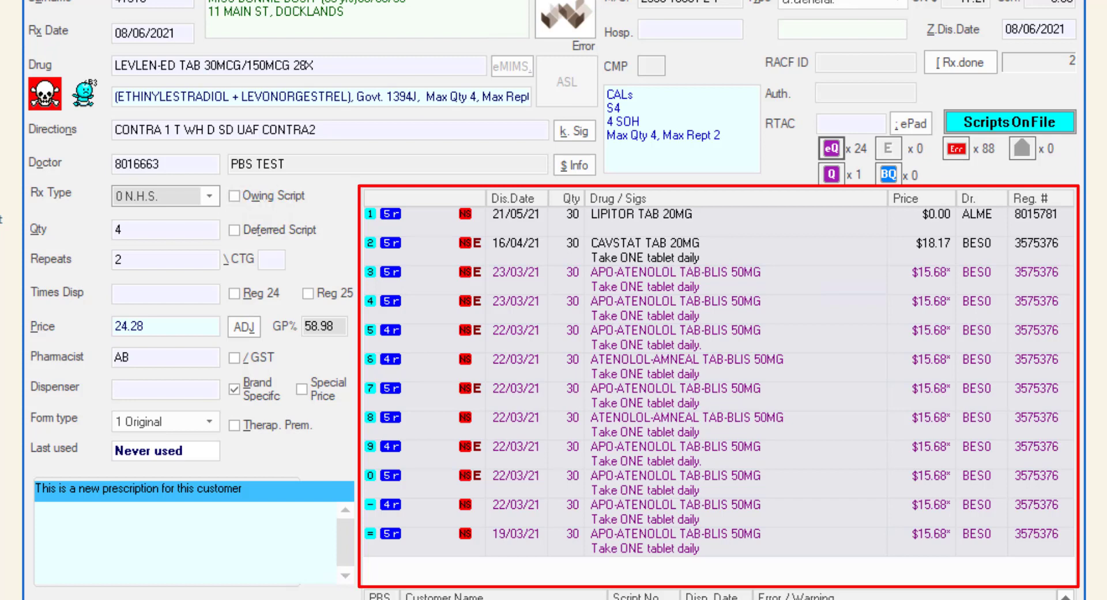
# - Inspect the 22/03/21 APO-ATENOLOL script's options, then view and close the history-symbol legend
pyautogui.doubleClick(701, 520)
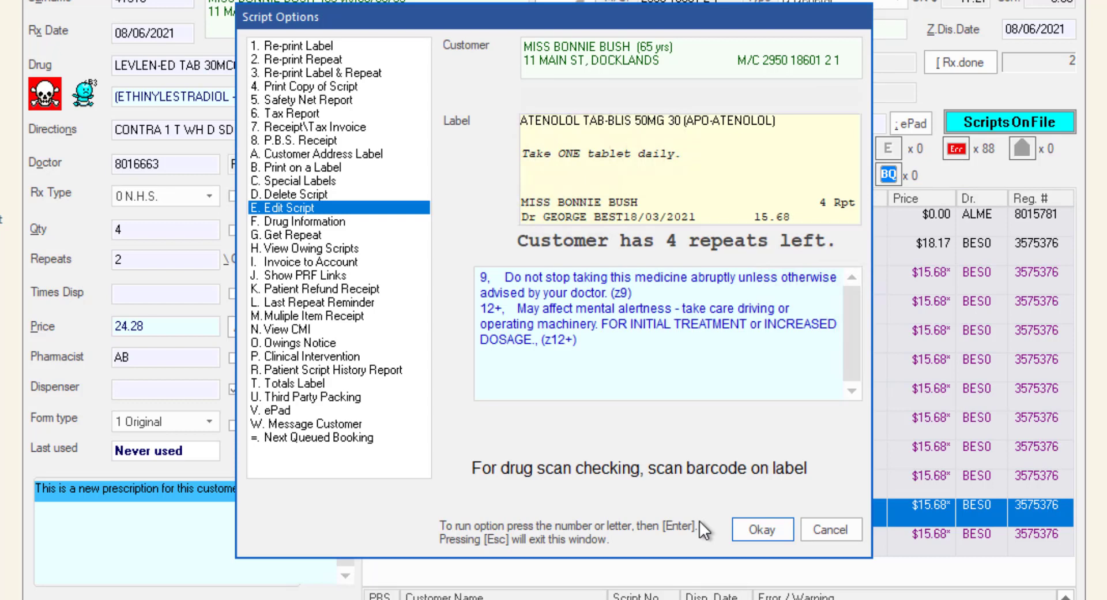
pyautogui.click(824, 531)
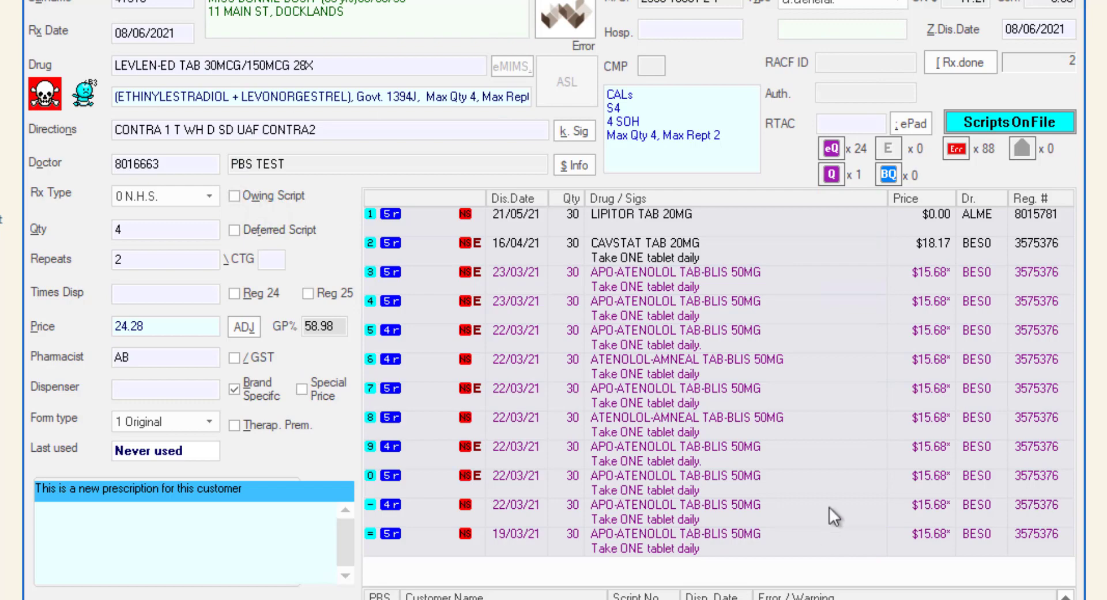
pyautogui.click(836, 468)
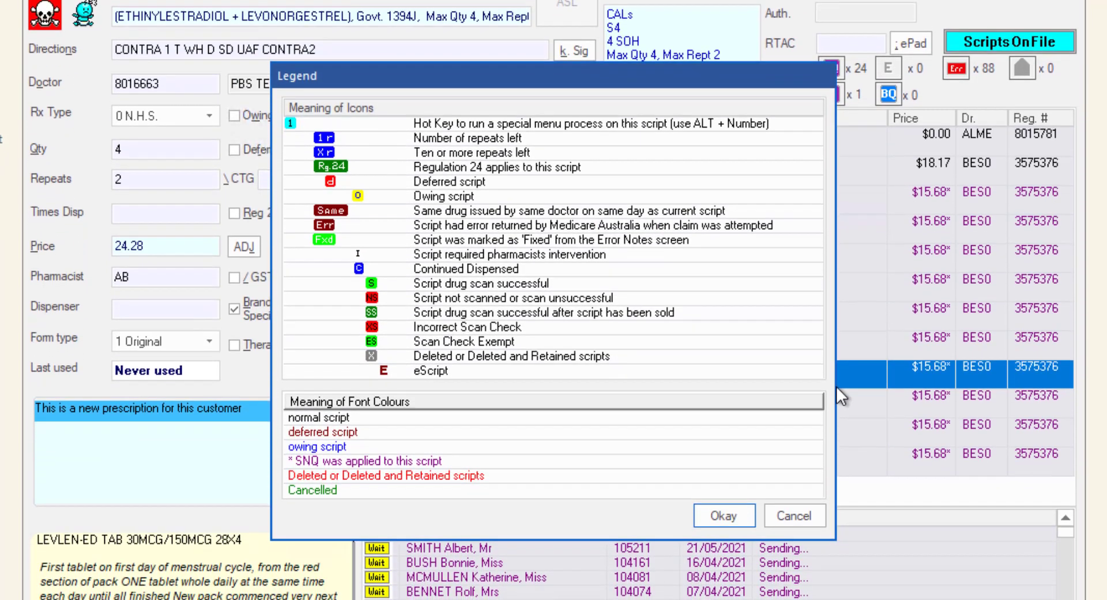
pyautogui.click(806, 516)
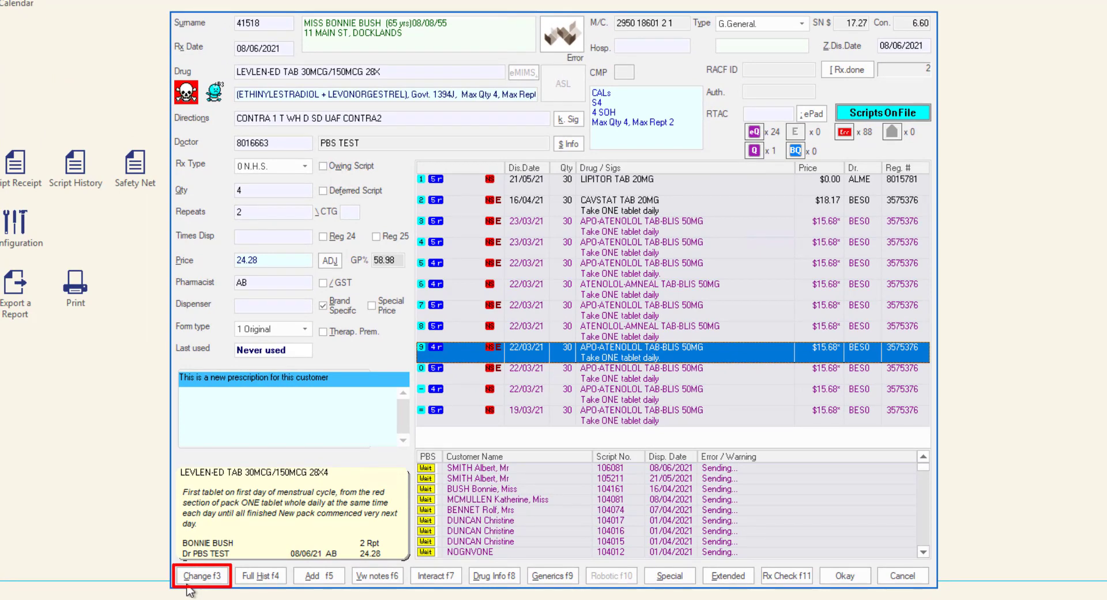
pyautogui.click(188, 582)
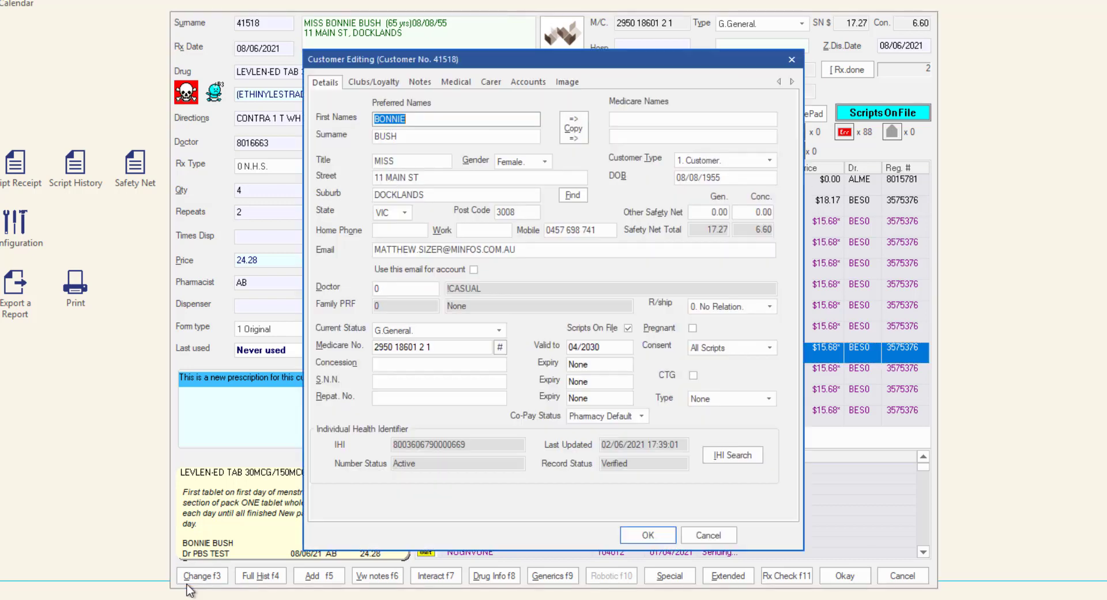
pyautogui.click(726, 537)
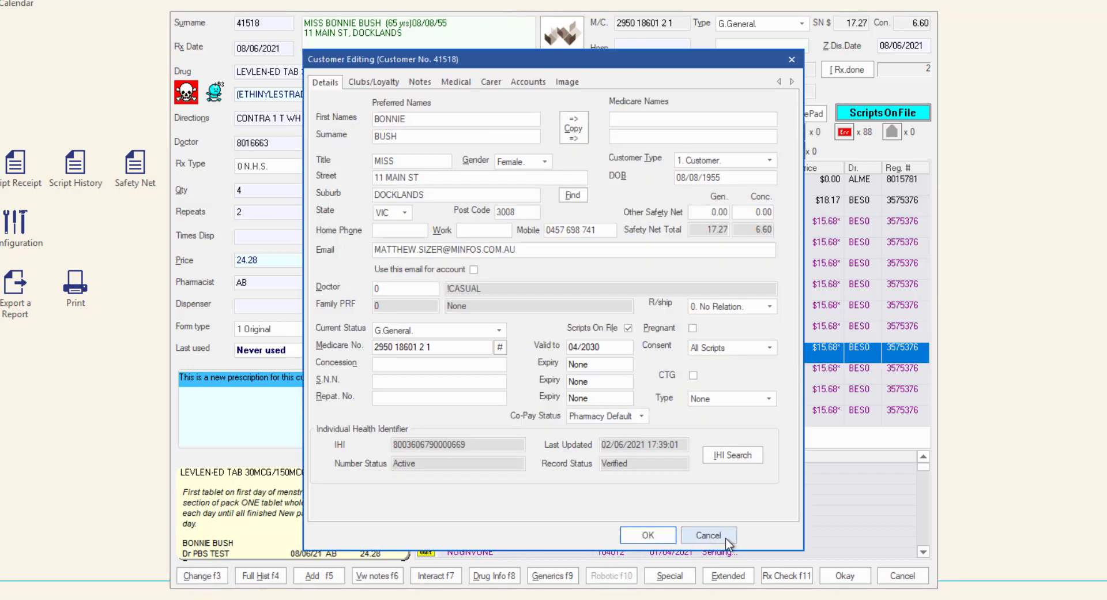
# - Review the patient's three-year script history enquiry, then close it
pyautogui.click(267, 576)
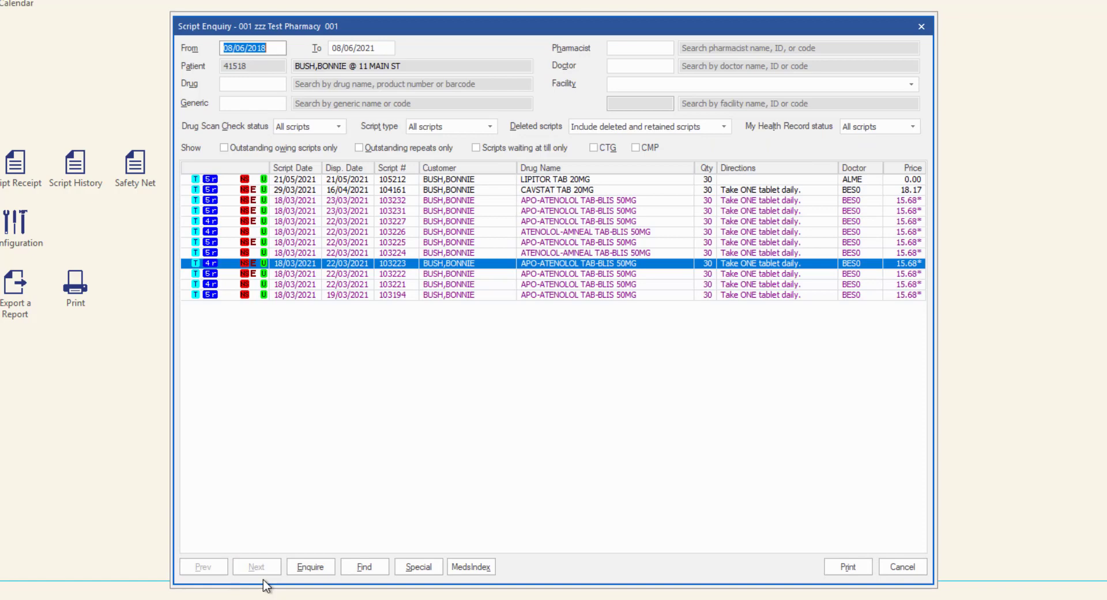
pyautogui.click(912, 566)
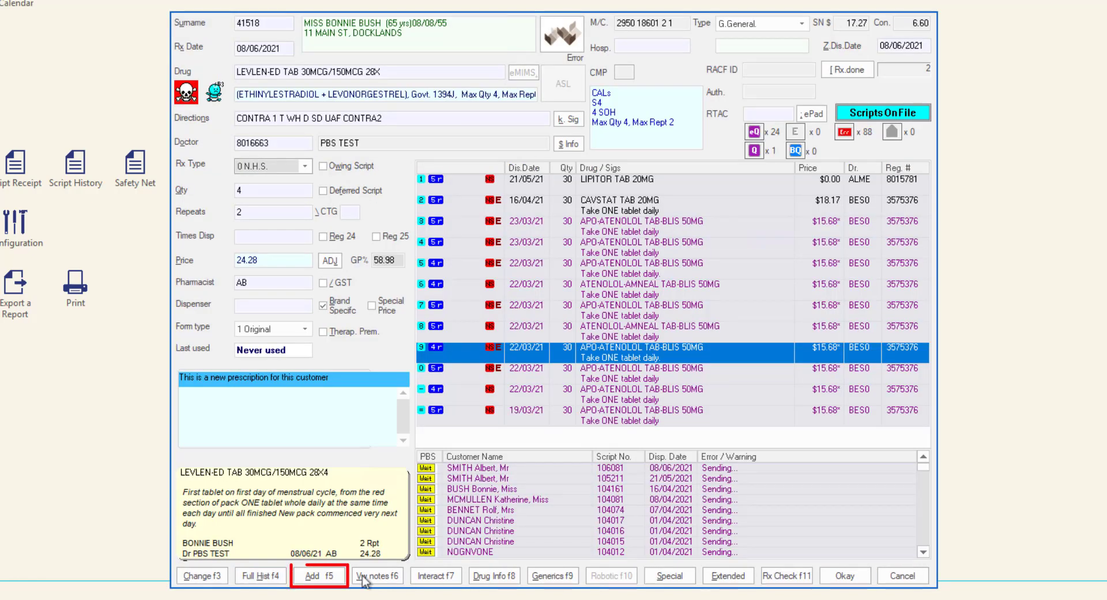
pyautogui.click(339, 578)
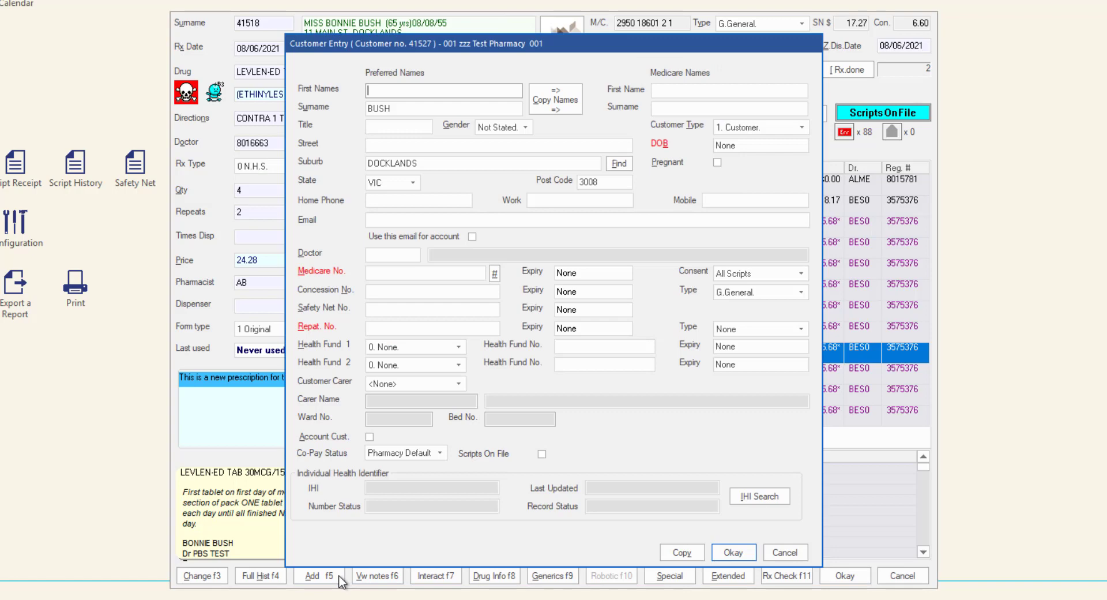
pyautogui.click(801, 559)
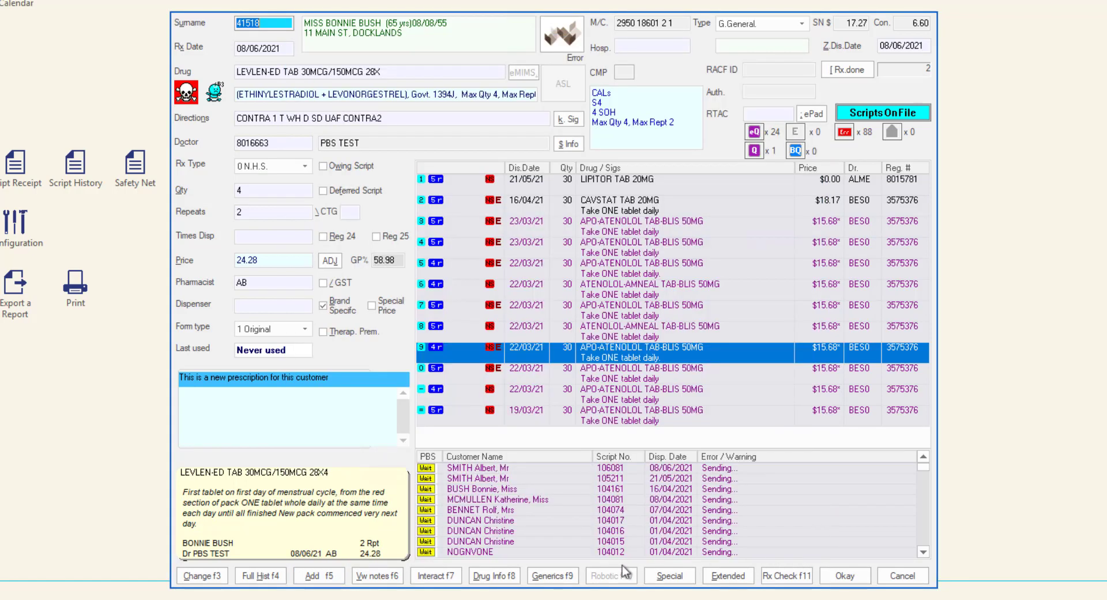
pyautogui.click(372, 578)
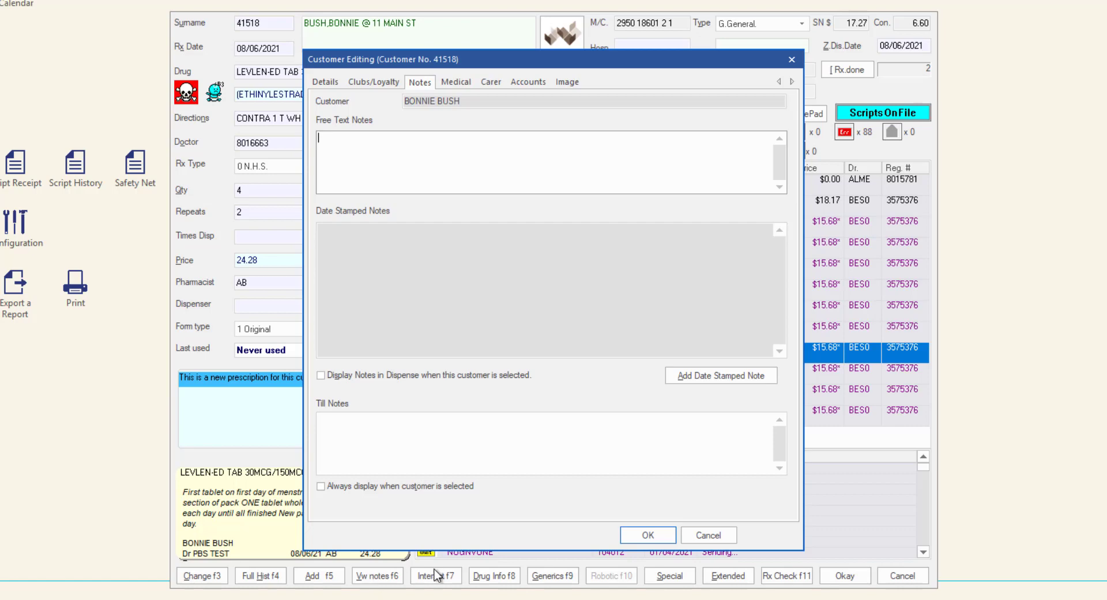
pyautogui.click(708, 535)
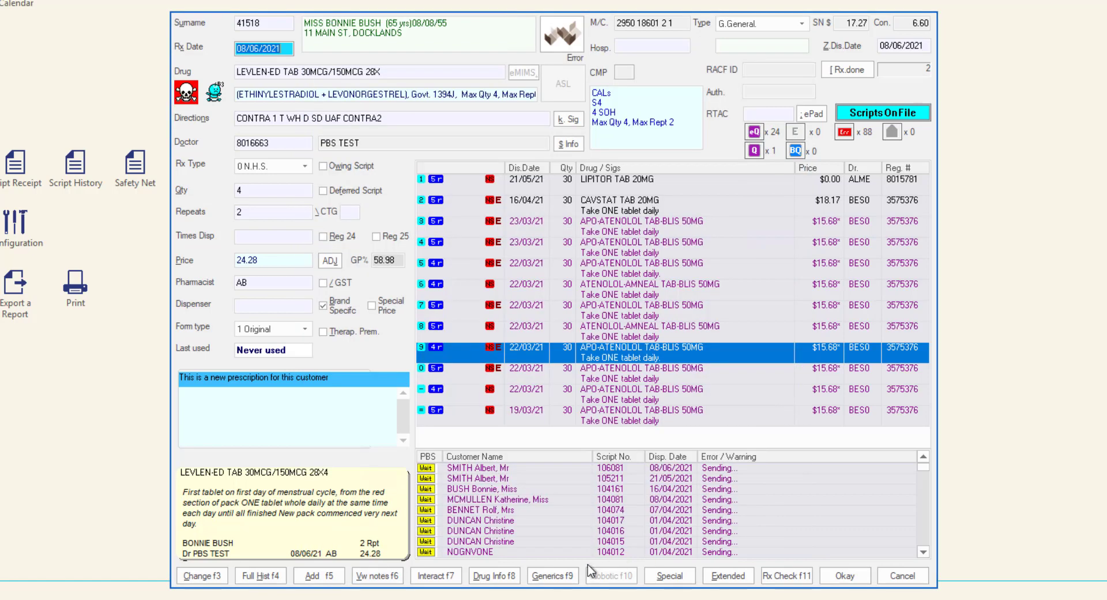
pyautogui.click(450, 579)
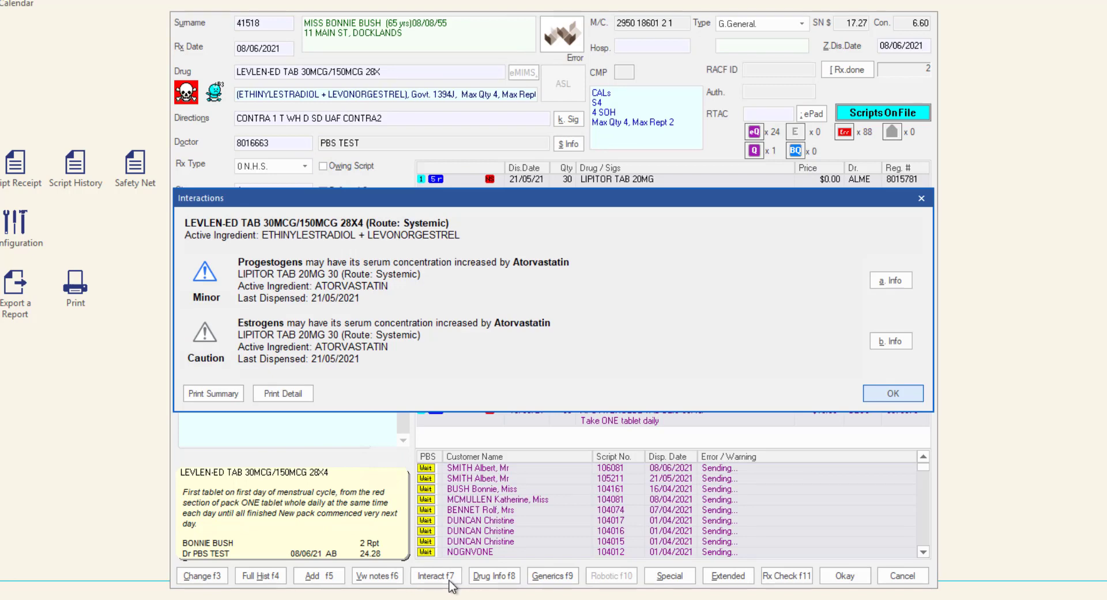
pyautogui.click(911, 396)
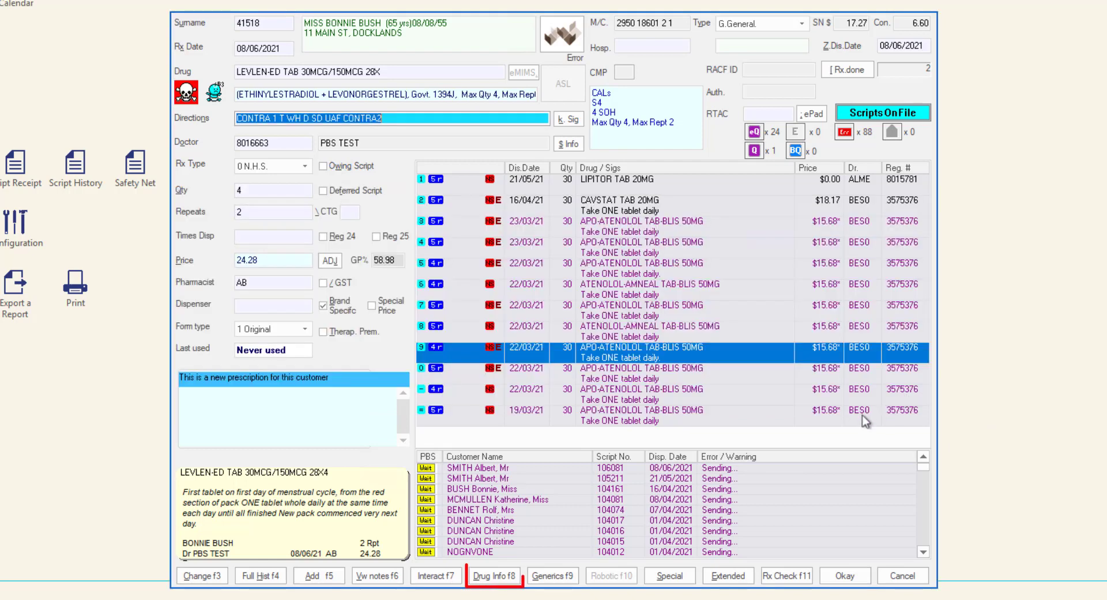
pyautogui.click(503, 579)
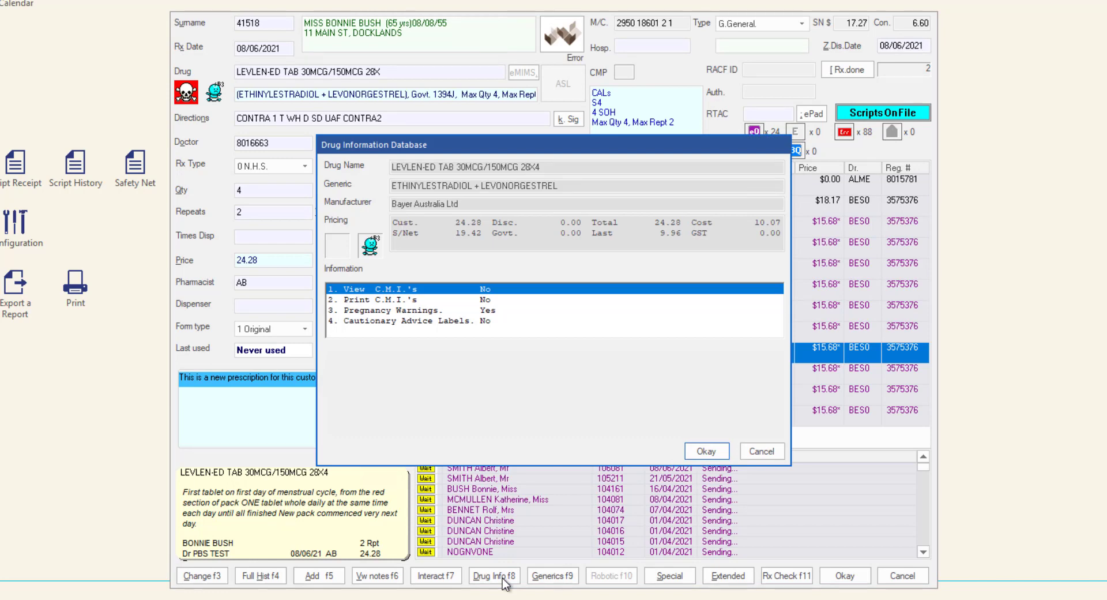
pyautogui.click(763, 451)
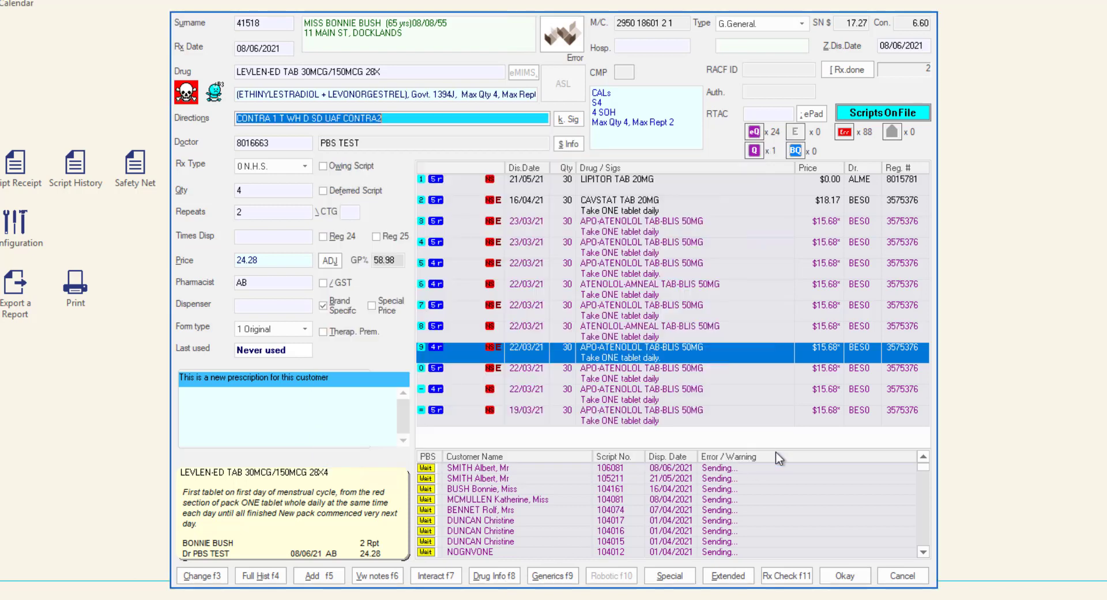
pyautogui.click(574, 586)
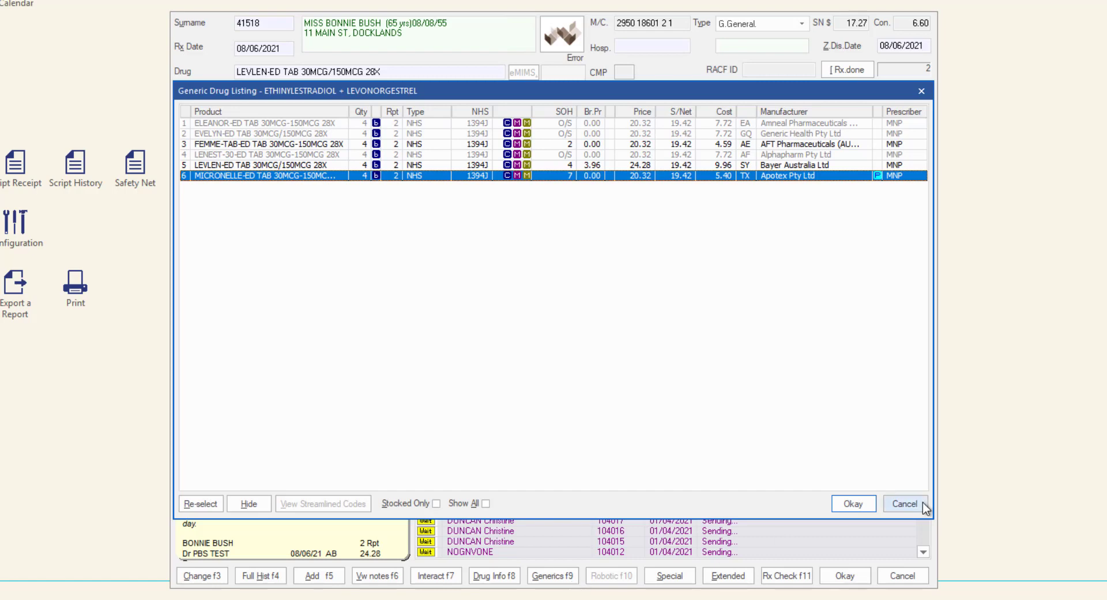
pyautogui.click(905, 503)
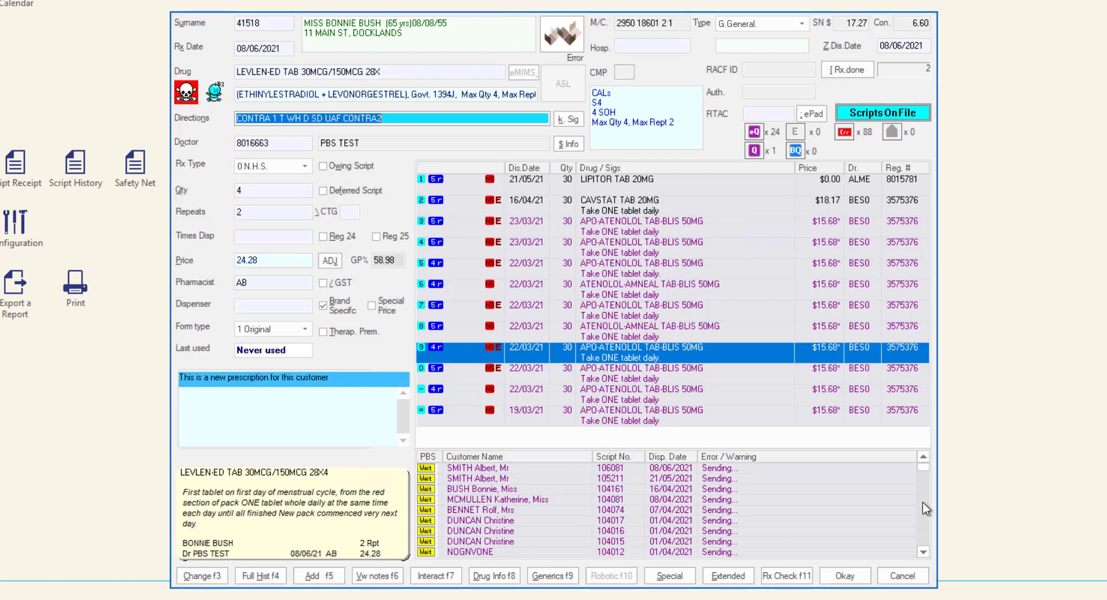
pyautogui.click(675, 576)
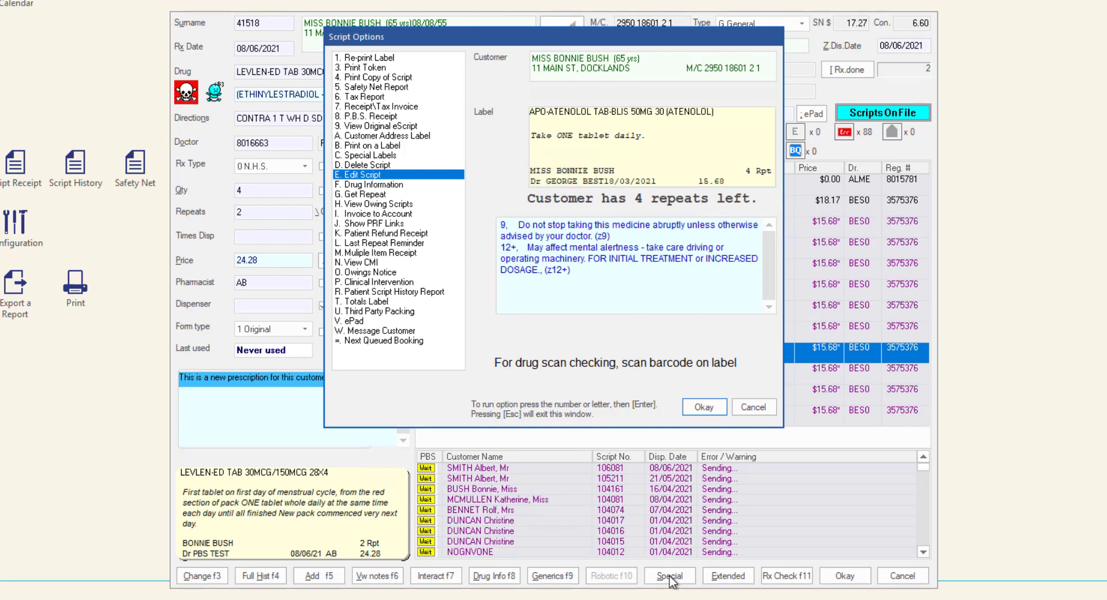
pyautogui.click(753, 407)
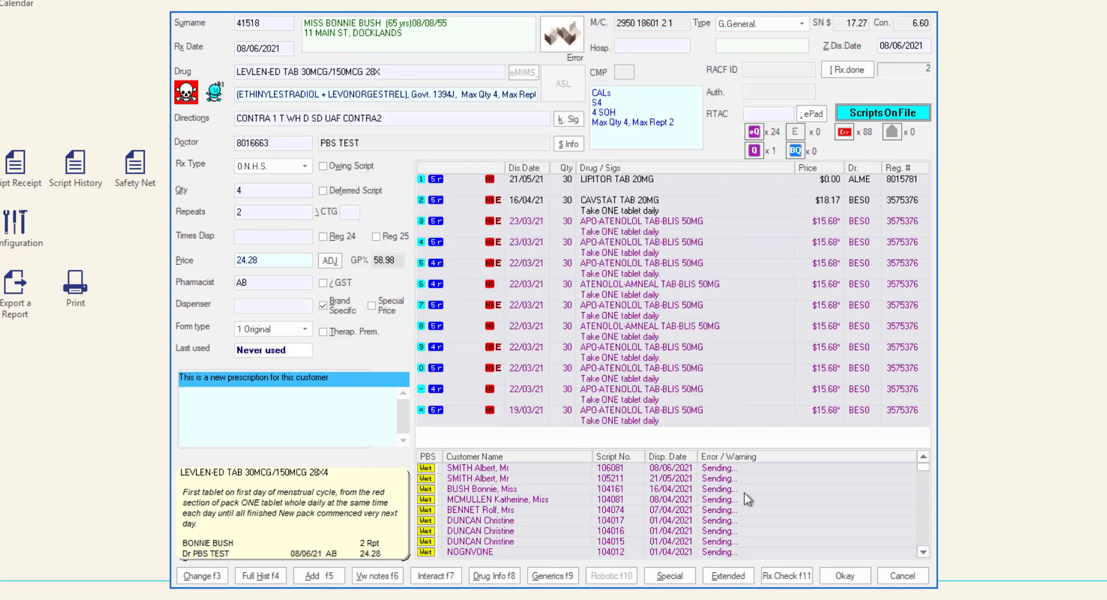
pyautogui.click(742, 585)
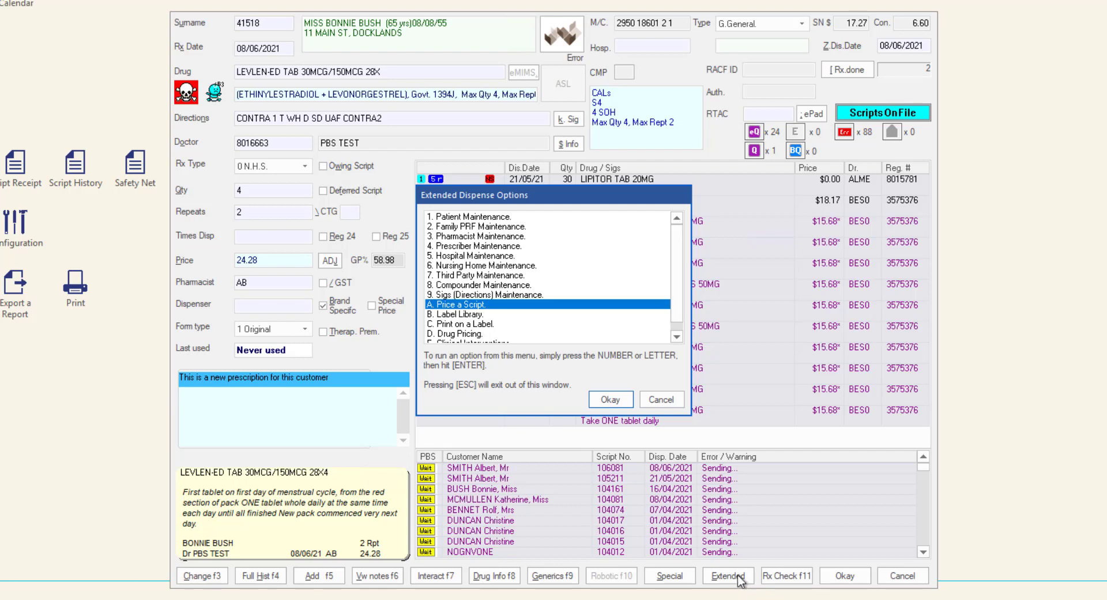
pyautogui.click(661, 398)
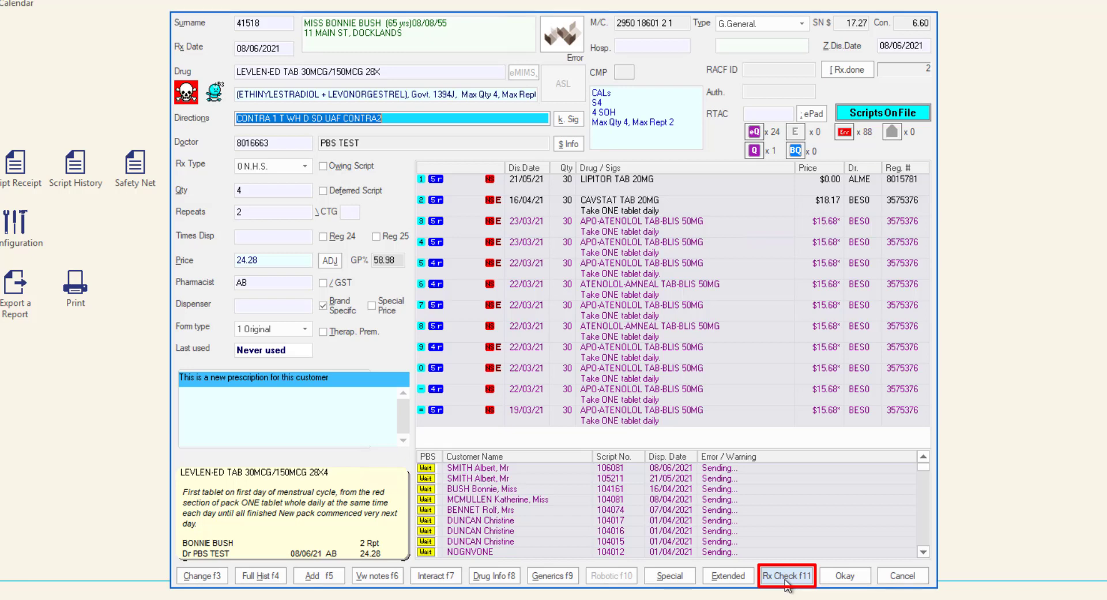
pyautogui.click(785, 578)
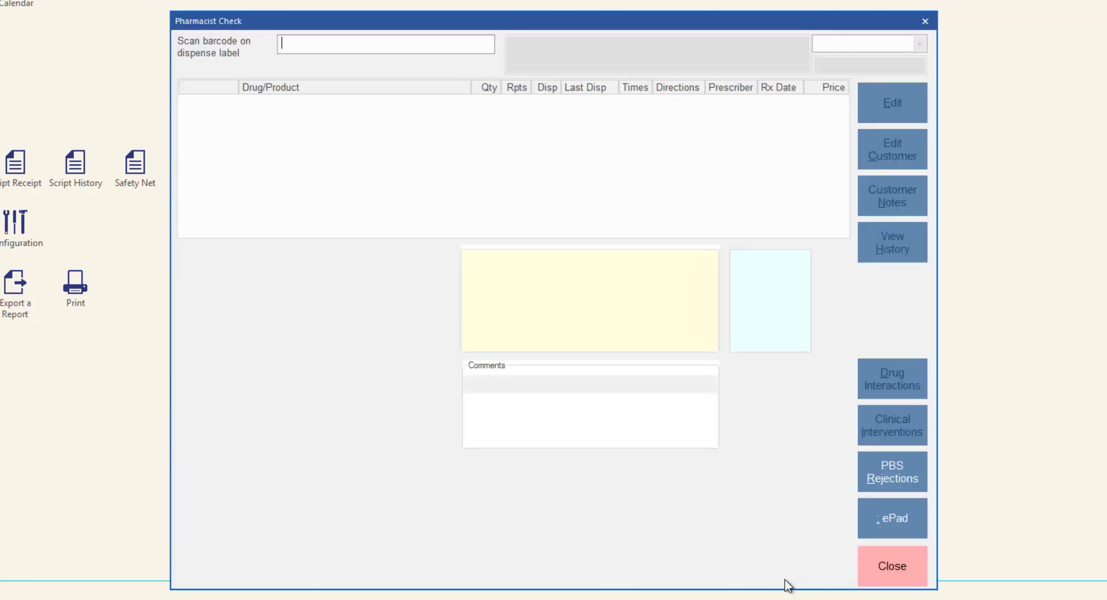
pyautogui.click(882, 577)
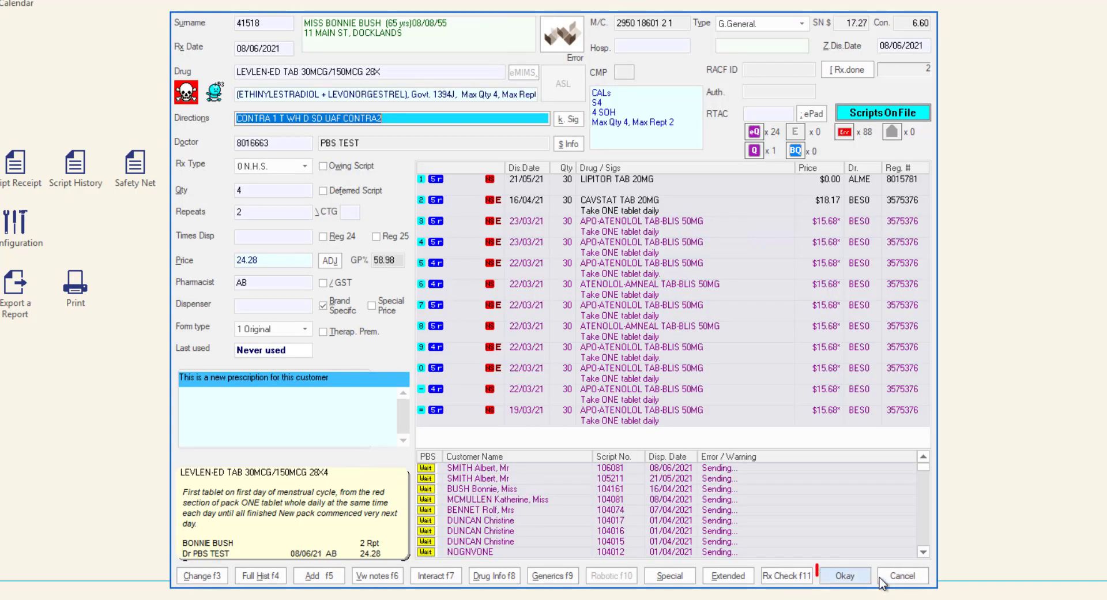